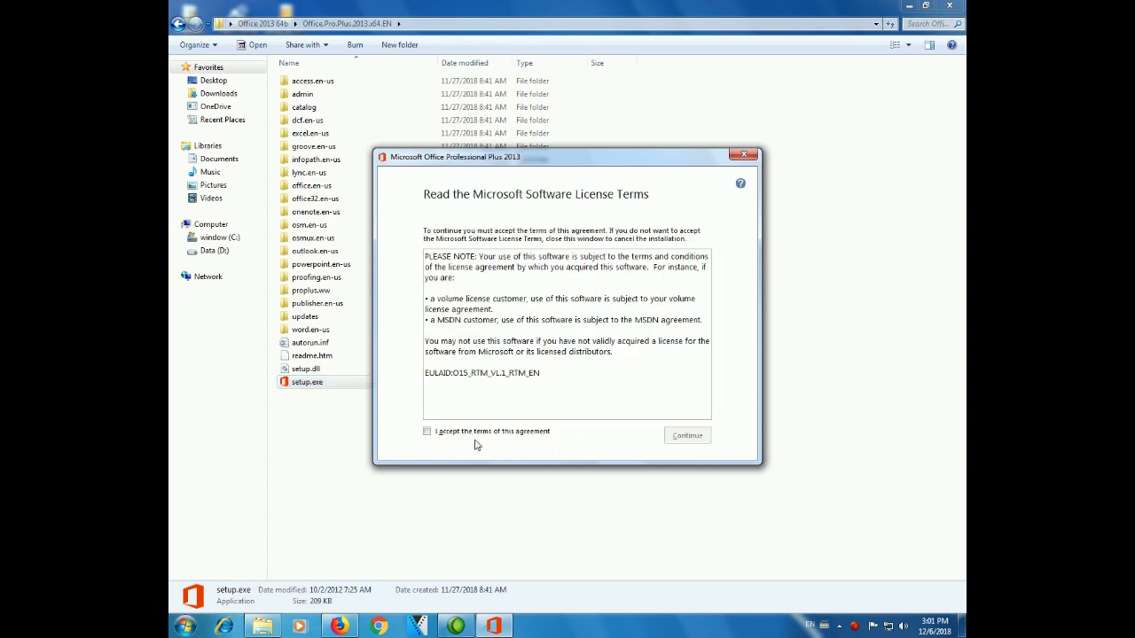
Accept the license terms and start a customized Office Professional Plus 2013 installation with Microsoft Office set to Run all from My Computer
{"action": "left_click", "coordinate": [535, 433]}
{"action": "left_click", "coordinate": [698, 438]}
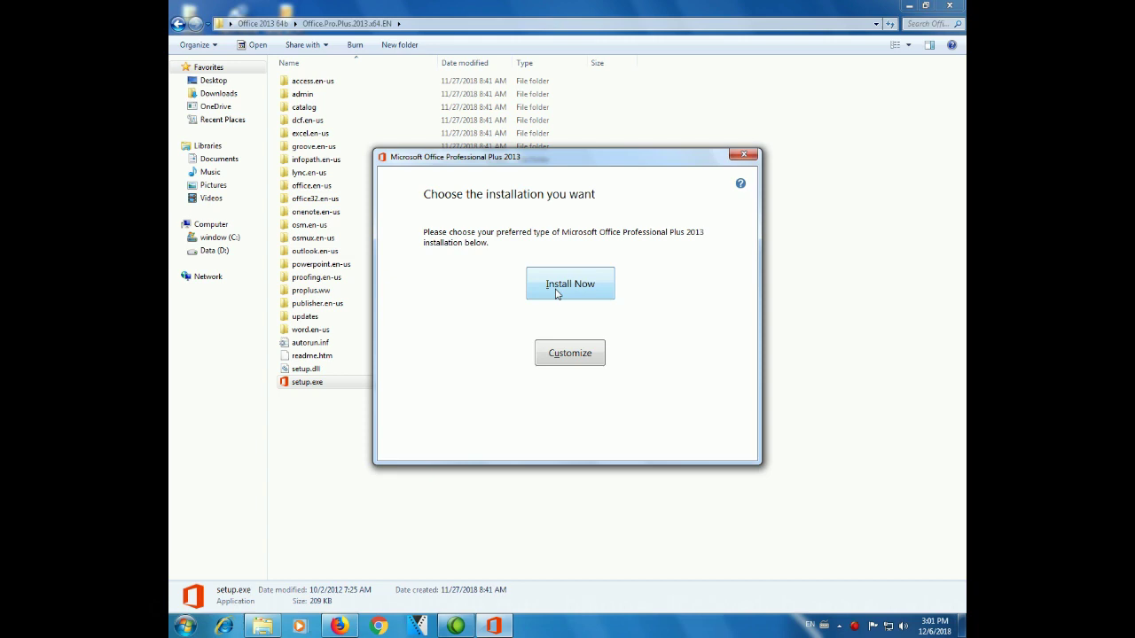
{"action": "left_click", "coordinate": [561, 349]}
{"action": "left_click", "coordinate": [427, 236]}
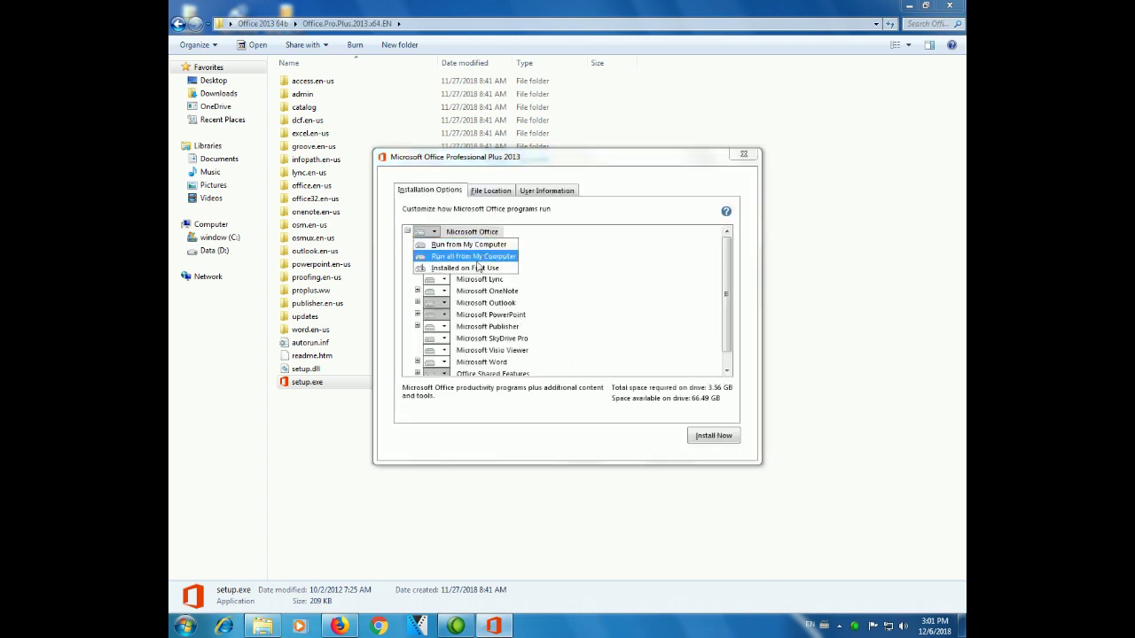
{"action": "left_click", "coordinate": [470, 262]}
{"action": "left_click", "coordinate": [703, 435]}
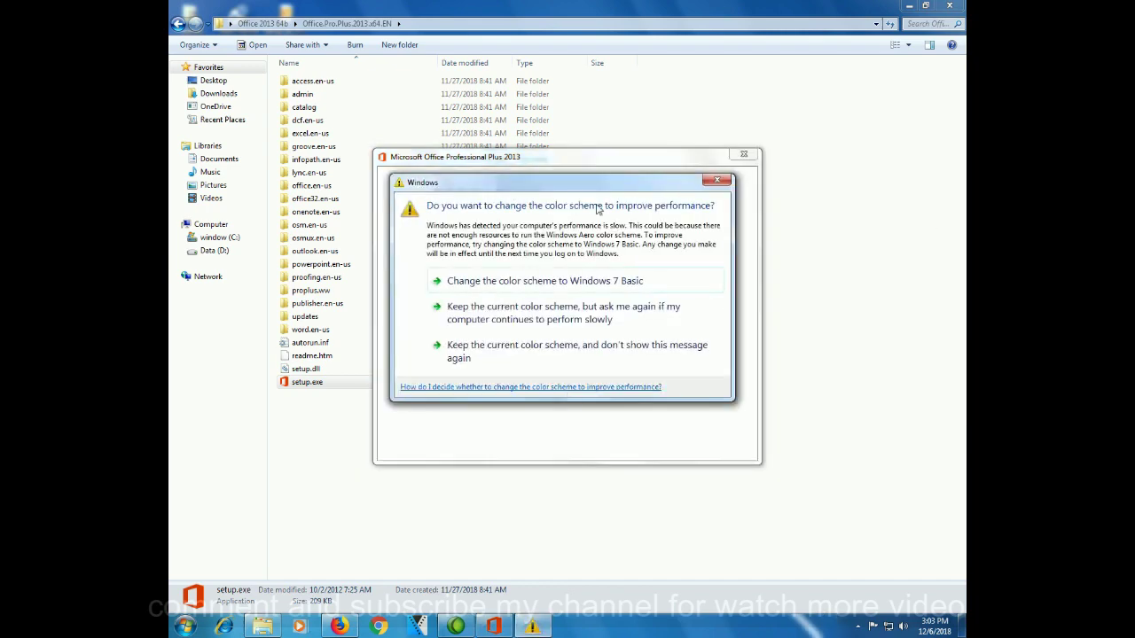
Clear the recurring Windows color scheme prompts away from the installation progress window without changing the scheme
{"action": "left_click_drag", "start_coordinate": [596, 186], "coordinate": [752, 339]}
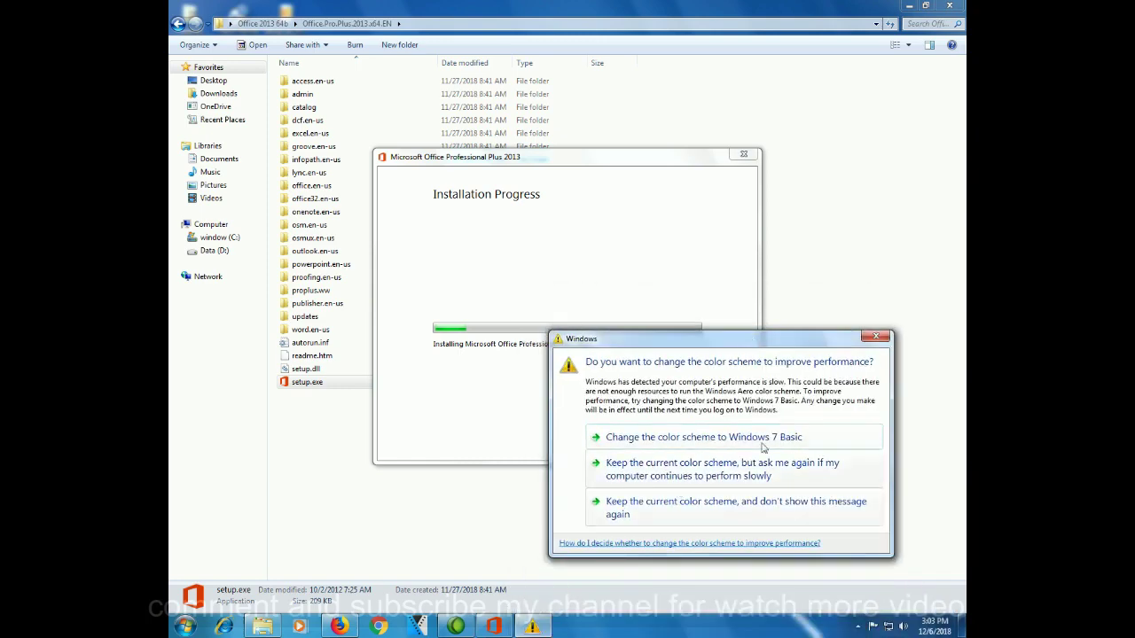
{"action": "left_click", "coordinate": [875, 338]}
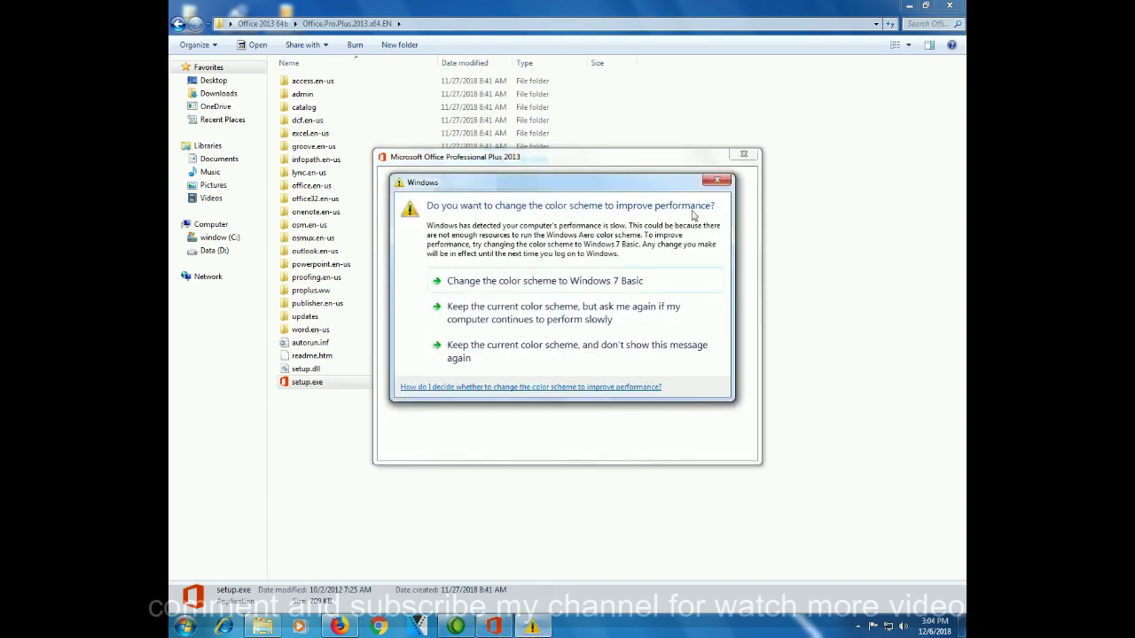
{"action": "left_click_drag", "start_coordinate": [625, 188], "coordinate": [754, 517]}
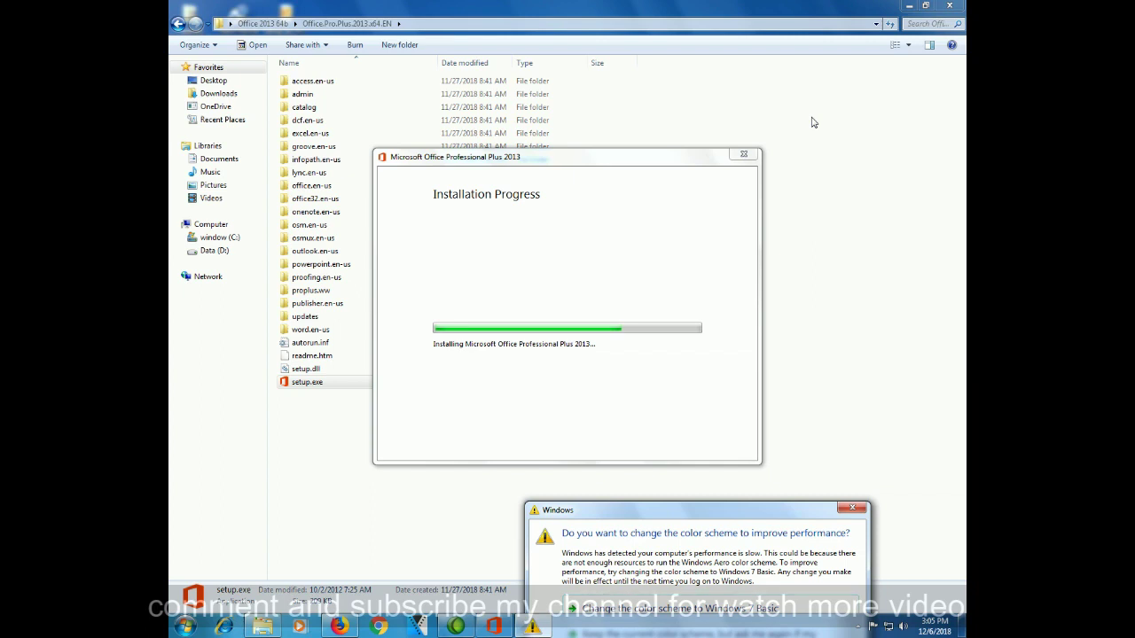
{"action": "key", "text": "Escape"}
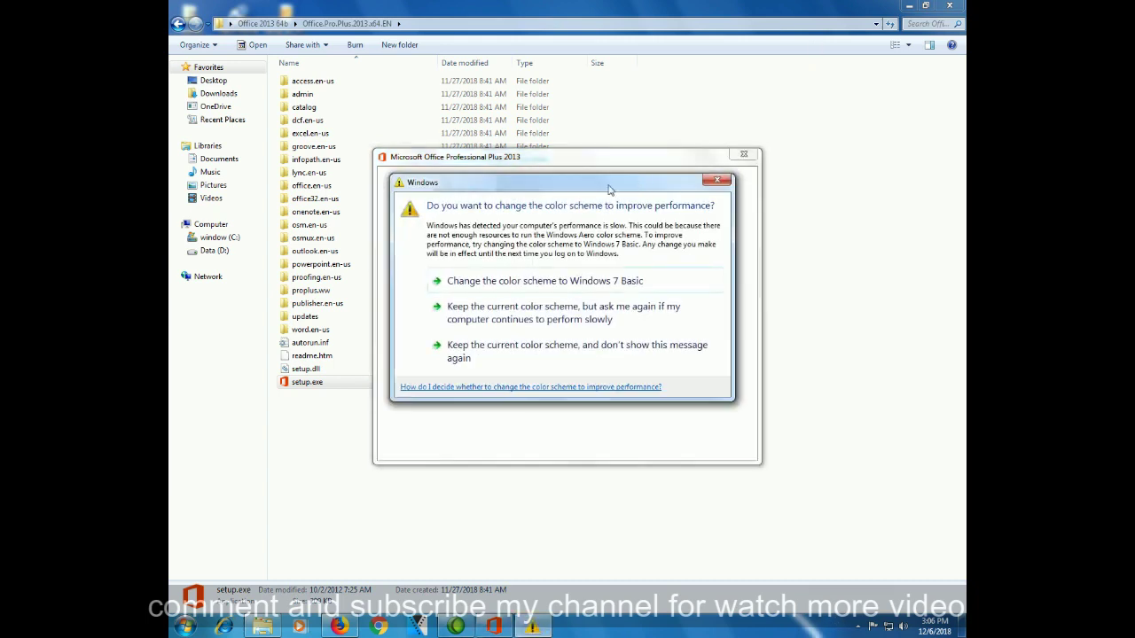
{"action": "left_click_drag", "start_coordinate": [607, 187], "coordinate": [747, 501]}
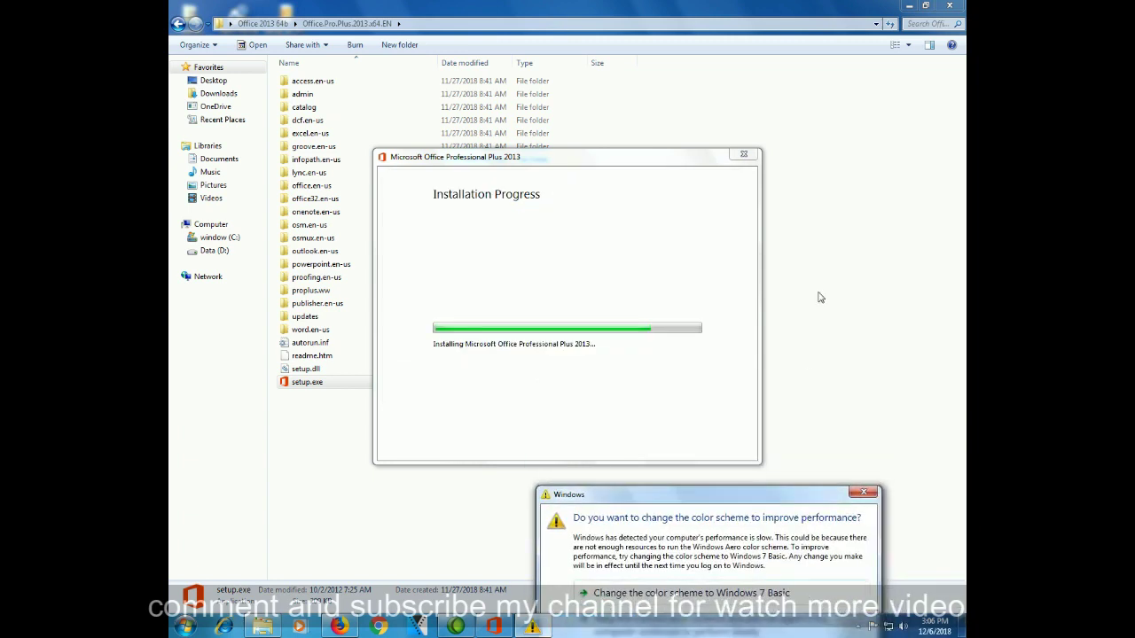
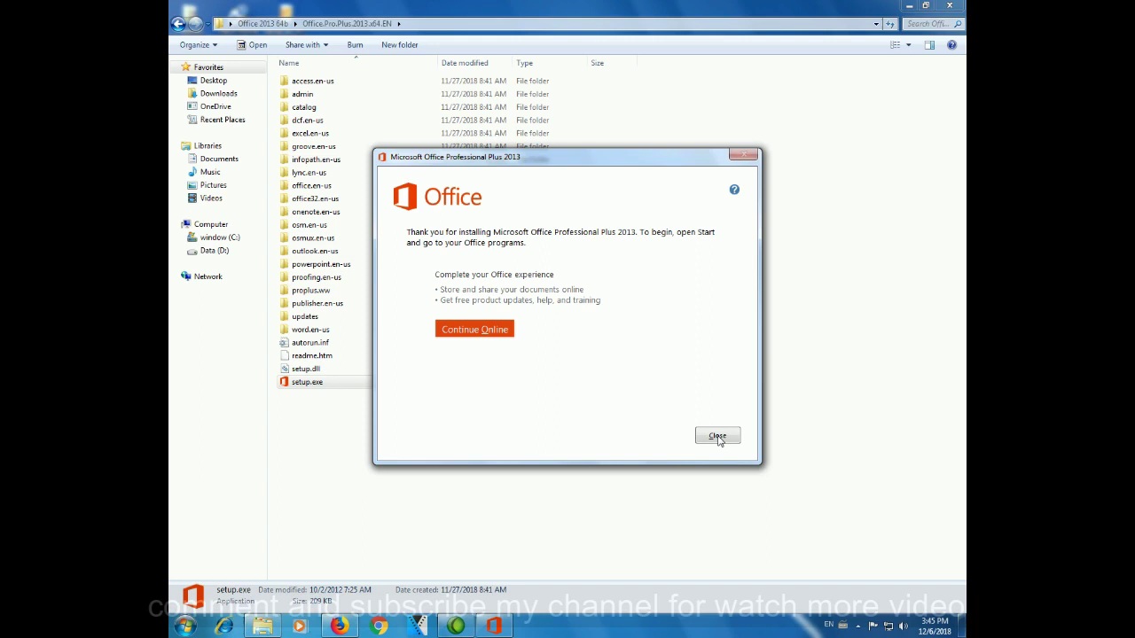
Close the finished Office installer and clear the setup folder and browser windows from the desktop
{"action": "left_click", "coordinate": [719, 438]}
{"action": "left_click", "coordinate": [417, 399]}
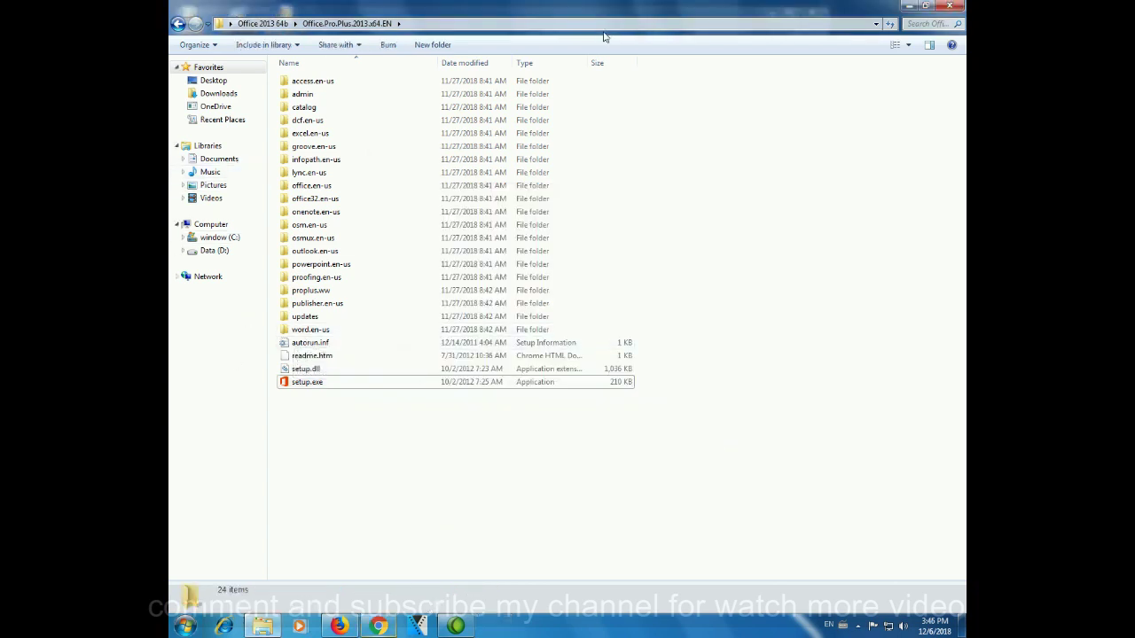
{"action": "left_click", "coordinate": [914, 8]}
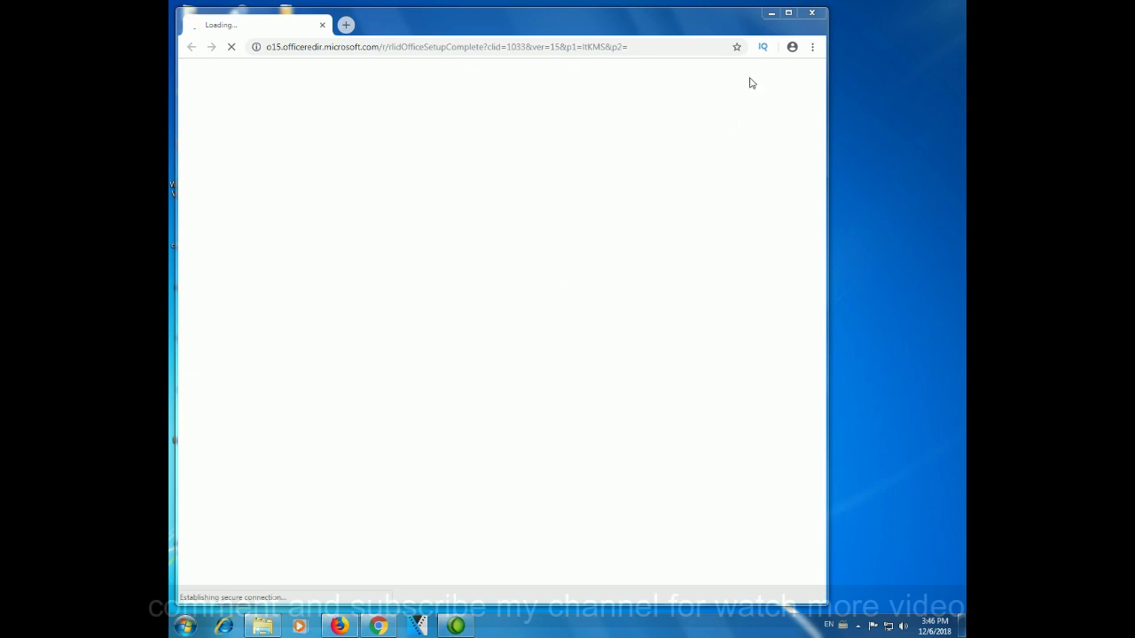
{"action": "left_click", "coordinate": [811, 12]}
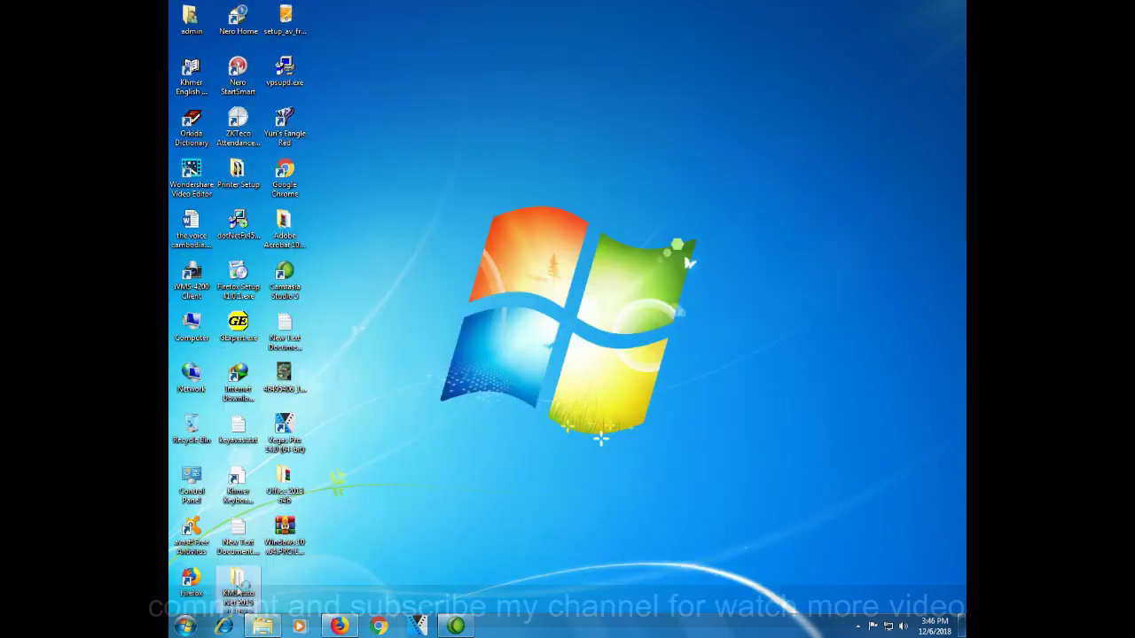
Open the KMSAuto Net 2015 folder from the desktop and run KMSAuto Net.exe as administrator
{"action": "left_click", "coordinate": [262, 627]}
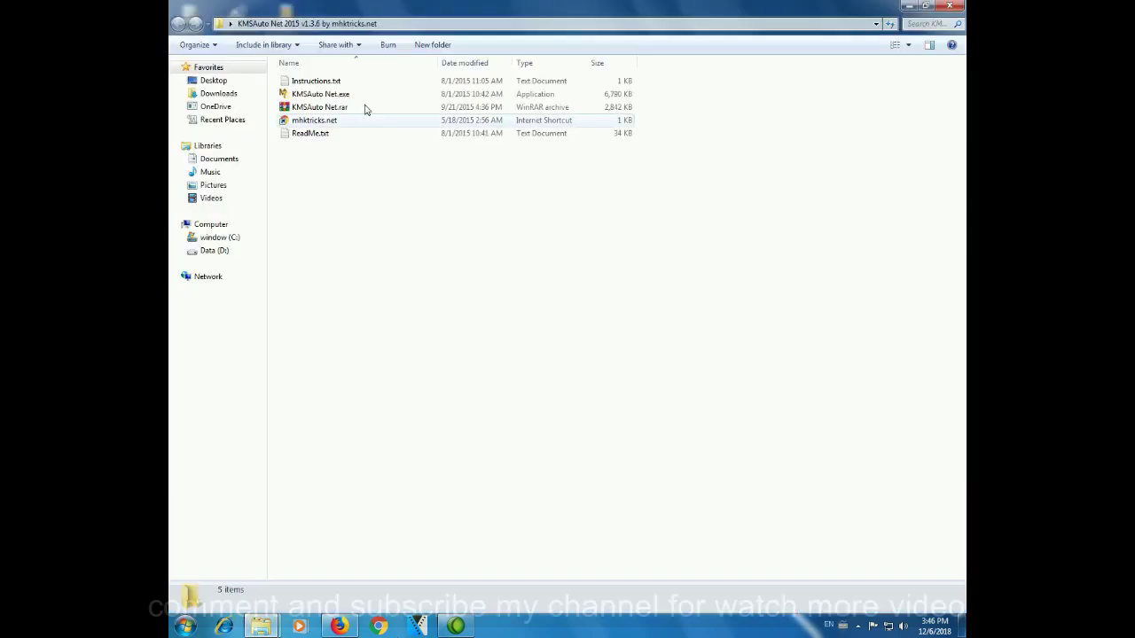
{"action": "double_click", "coordinate": [324, 94]}
{"action": "key", "text": "Menu"}
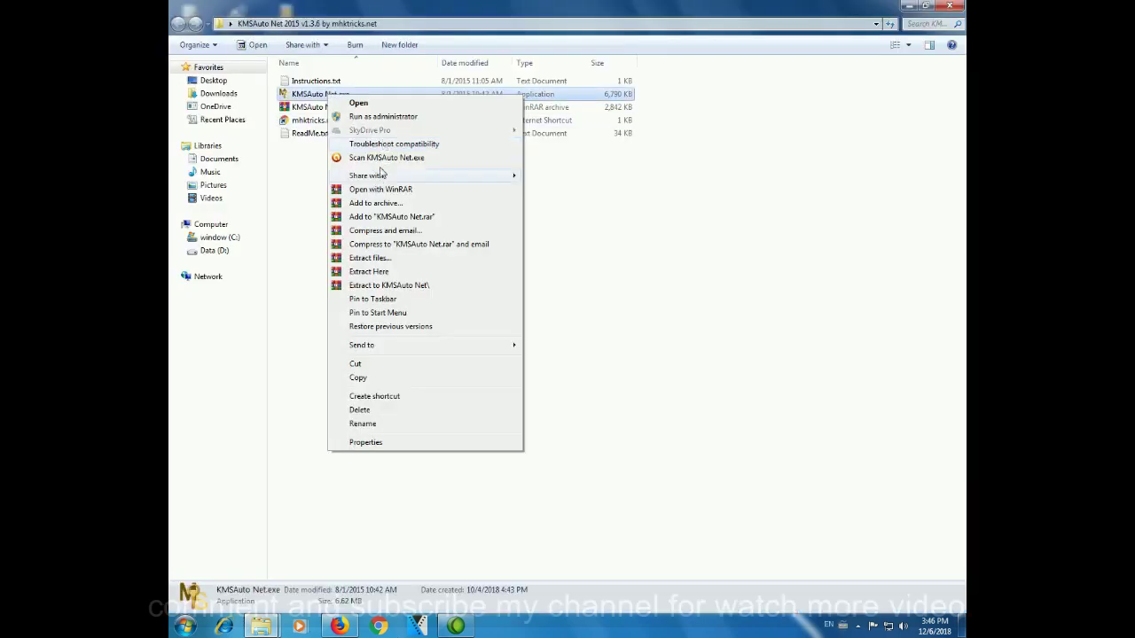
{"action": "left_click", "coordinate": [383, 117]}
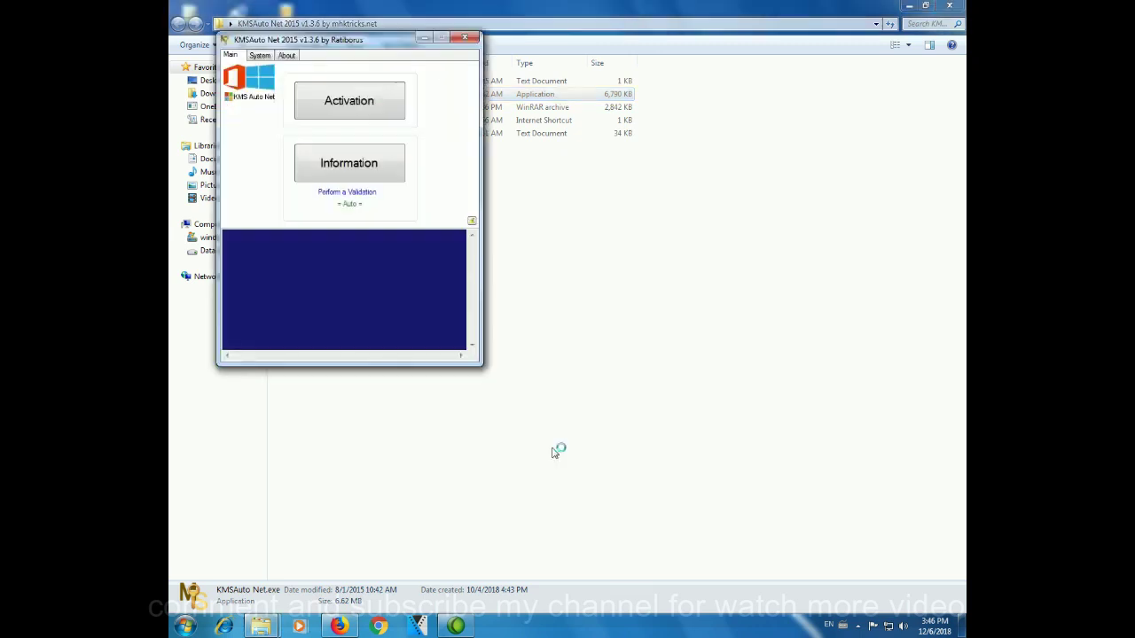
Activate Office in KMSAuto Net, agree to the Task Scheduler reactivation task, and close the tool with its folder
{"action": "left_click", "coordinate": [342, 104]}
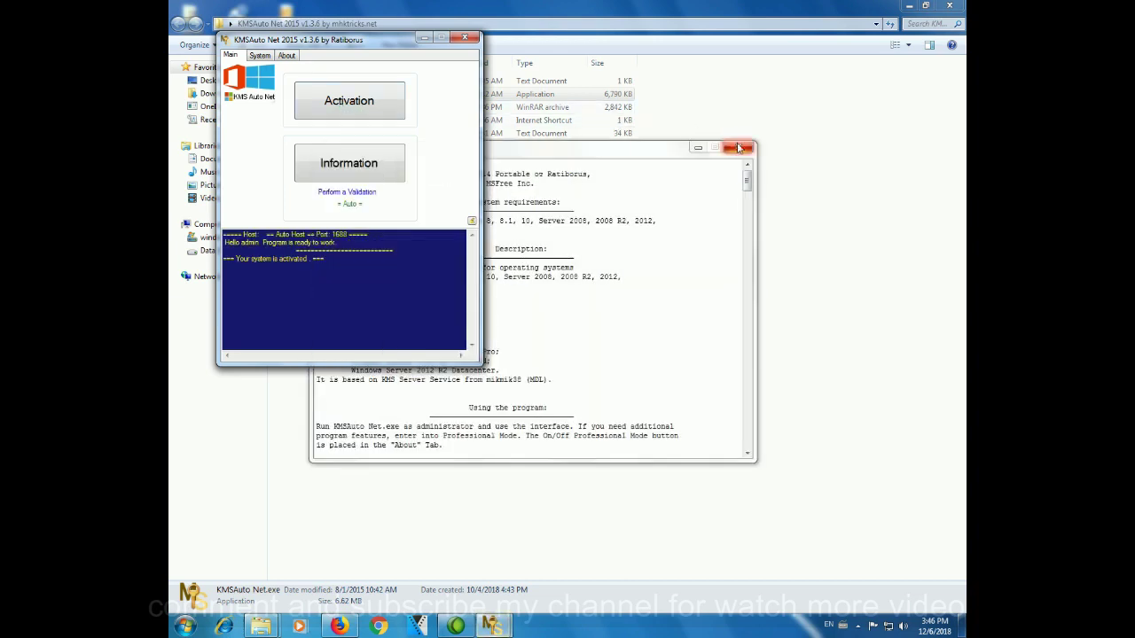
{"action": "left_click", "coordinate": [734, 144]}
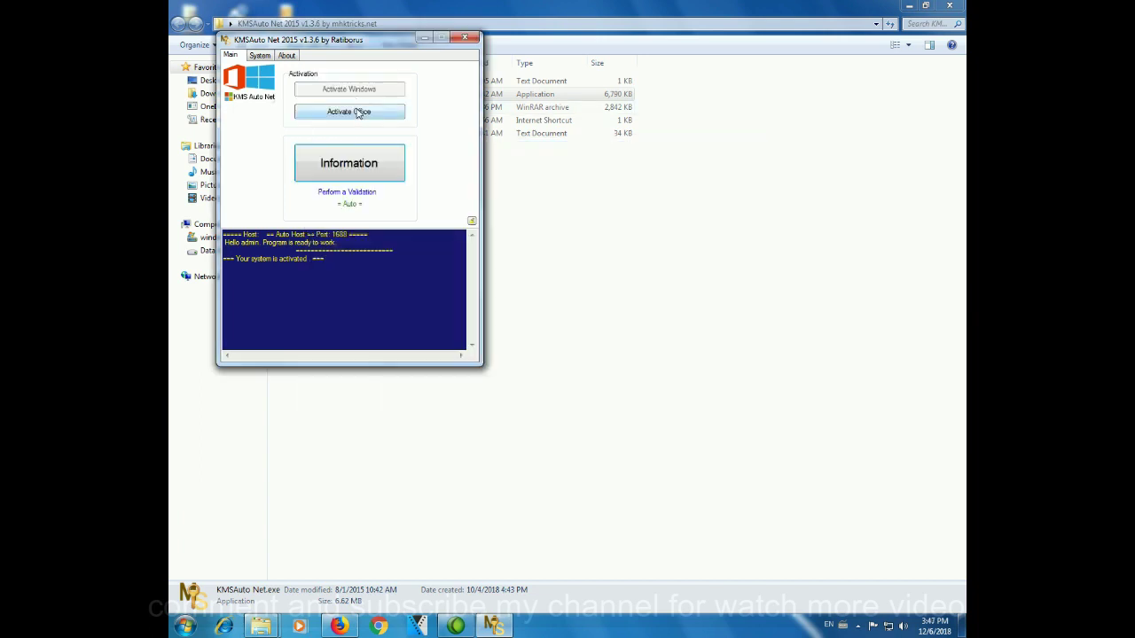
{"action": "left_click", "coordinate": [360, 112]}
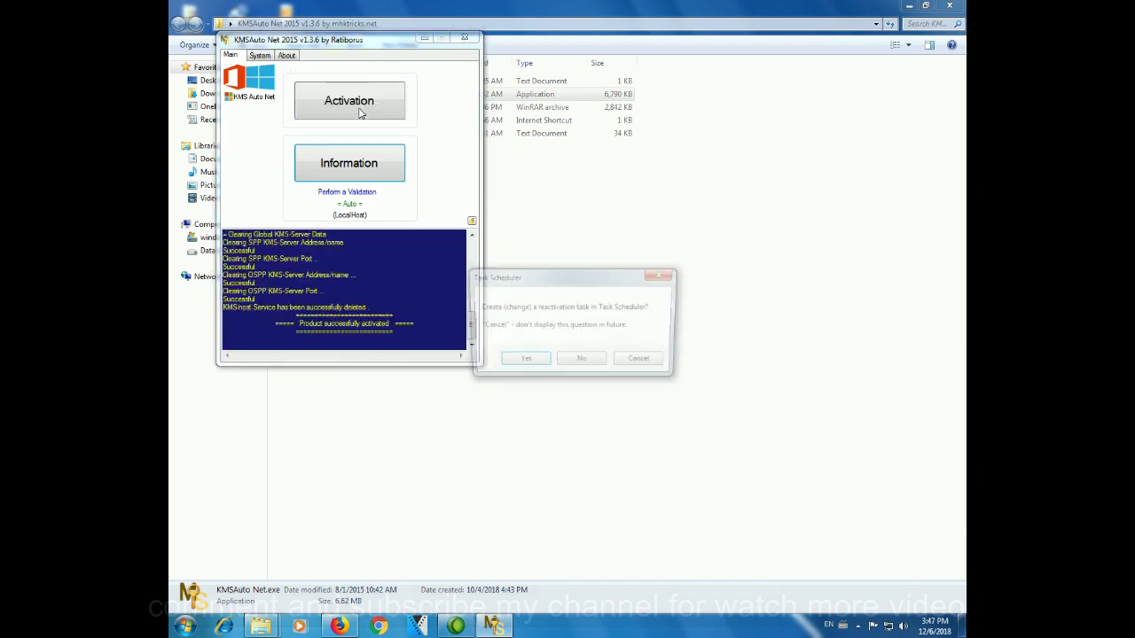
{"action": "left_click", "coordinate": [533, 363]}
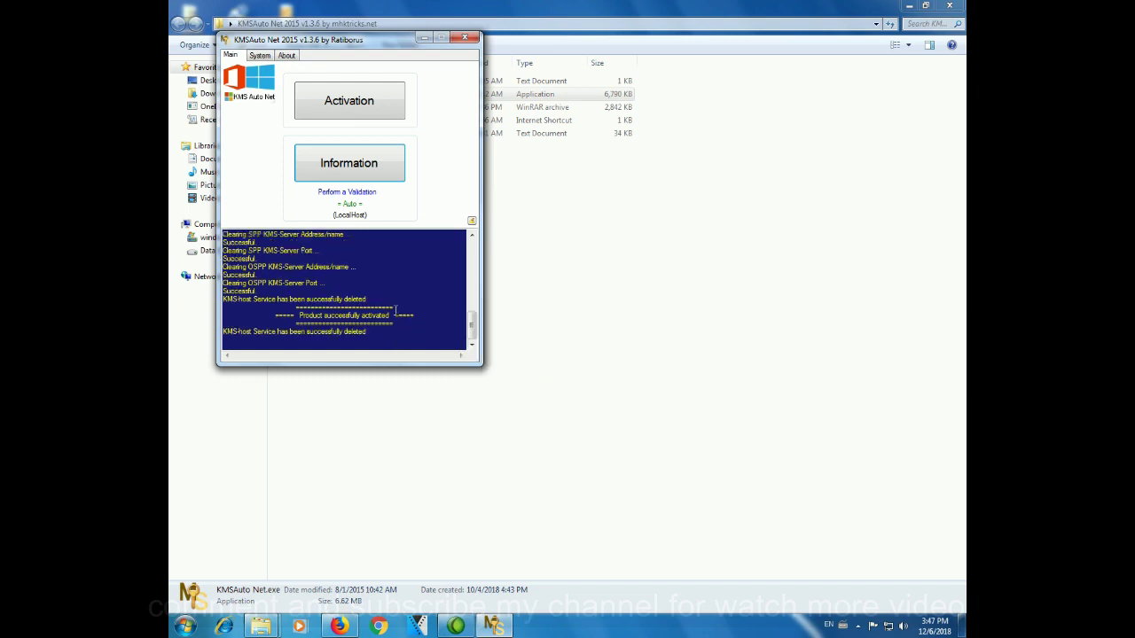
{"action": "left_click", "coordinate": [464, 38]}
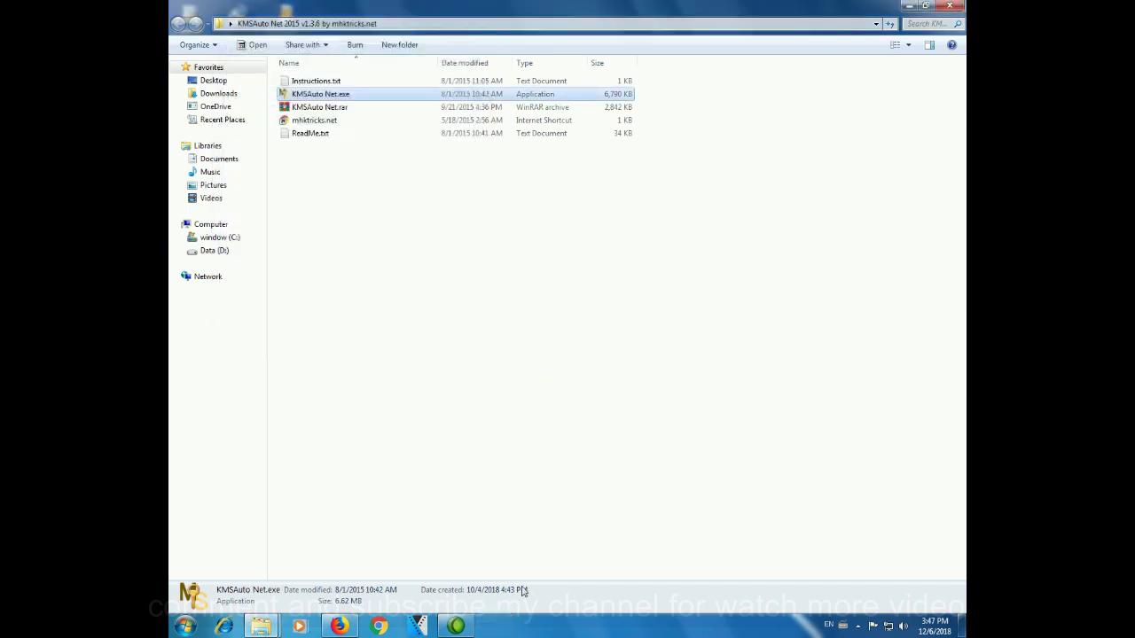
{"action": "left_click", "coordinate": [950, 5]}
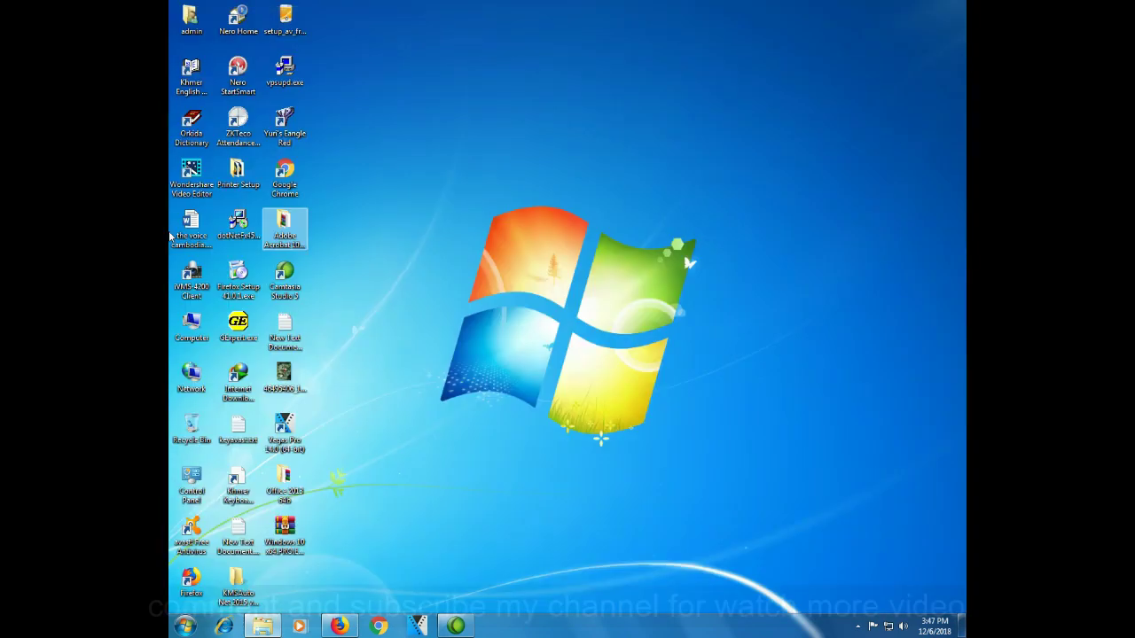
Launch Word 2013 from the Microsoft Office 2013 program group
{"action": "left_click", "coordinate": [185, 626]}
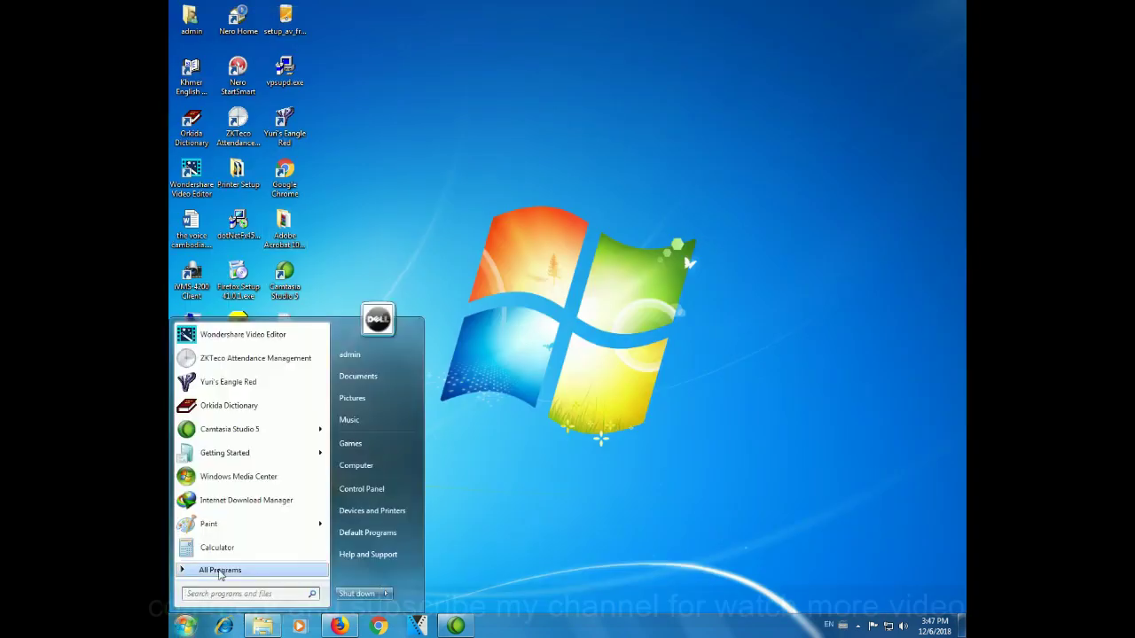
{"action": "left_click", "coordinate": [220, 571]}
{"action": "scroll", "coordinate": [263, 443], "scroll_direction": "down", "scroll_amount": 4}
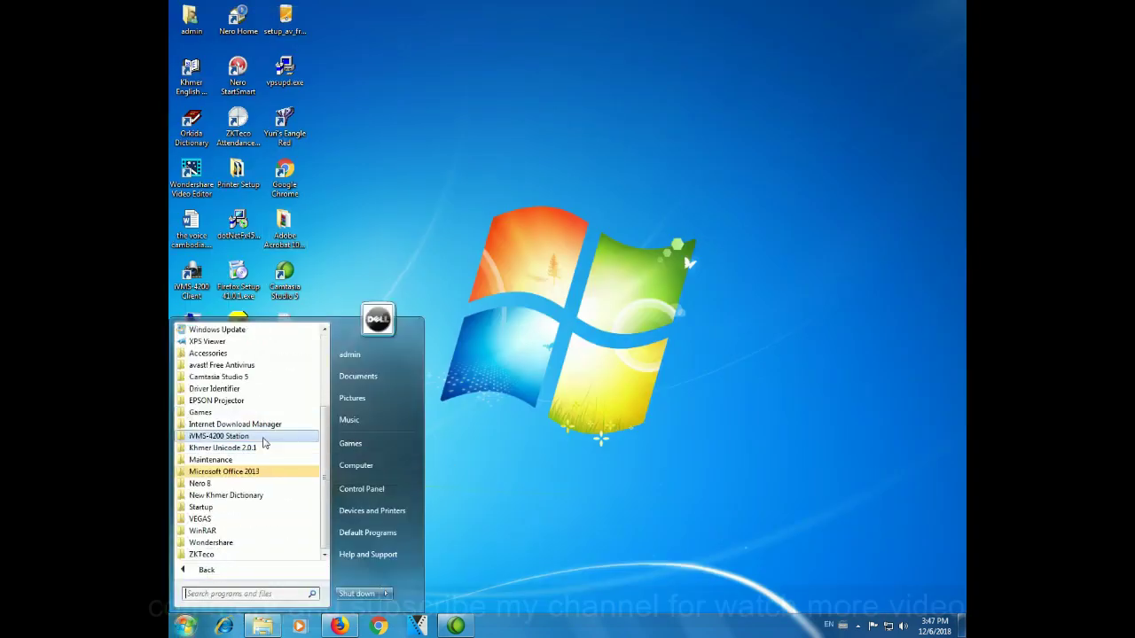
{"action": "left_click", "coordinate": [232, 471]}
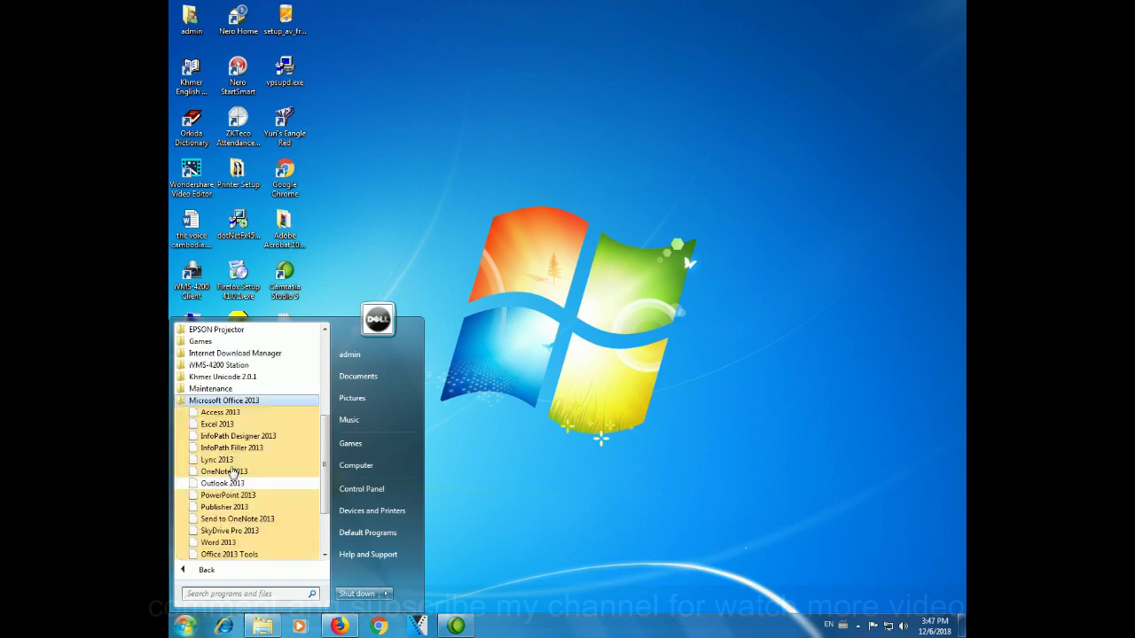
{"action": "left_click", "coordinate": [217, 543]}
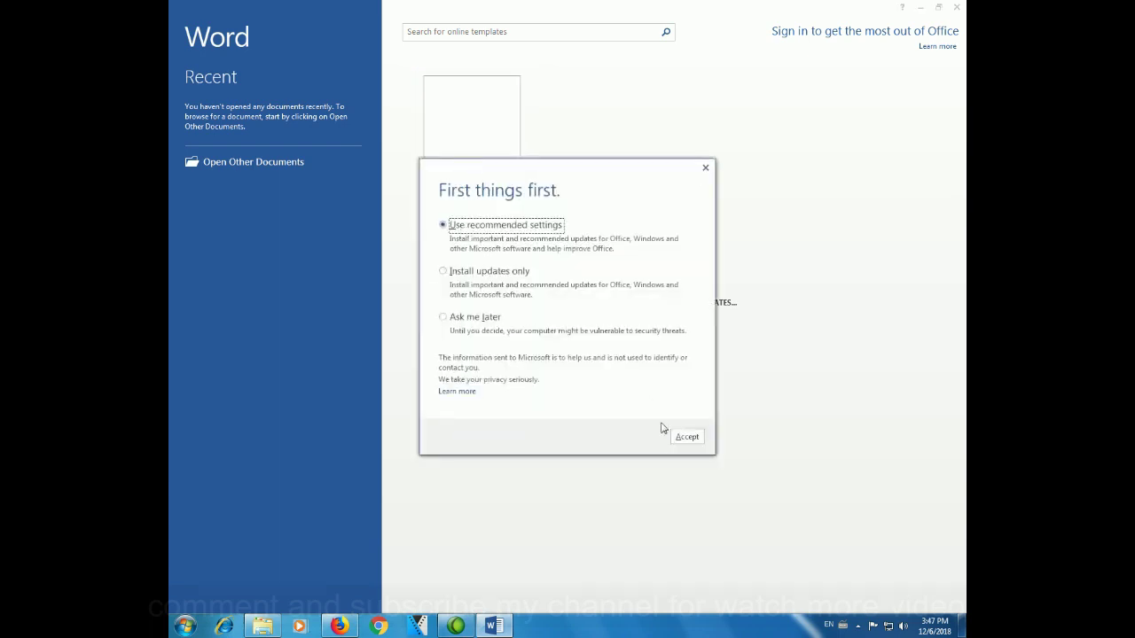
Accept the first-run settings with Ask me later and create a blank Word document
{"action": "left_click", "coordinate": [453, 323]}
{"action": "left_click", "coordinate": [687, 436]}
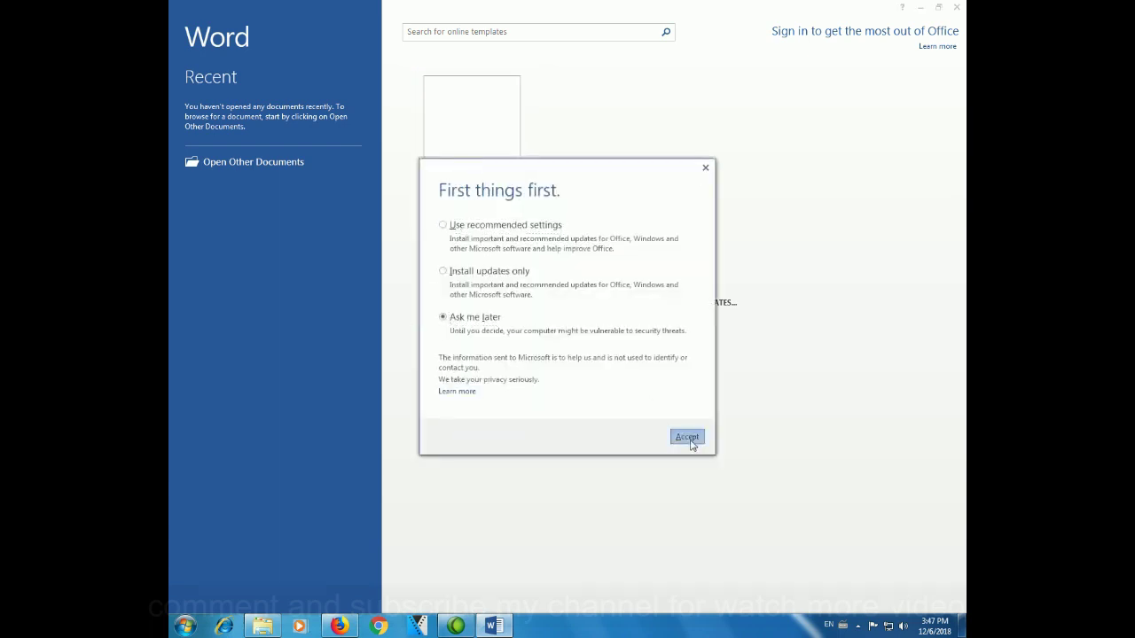
{"action": "left_click", "coordinate": [471, 127]}
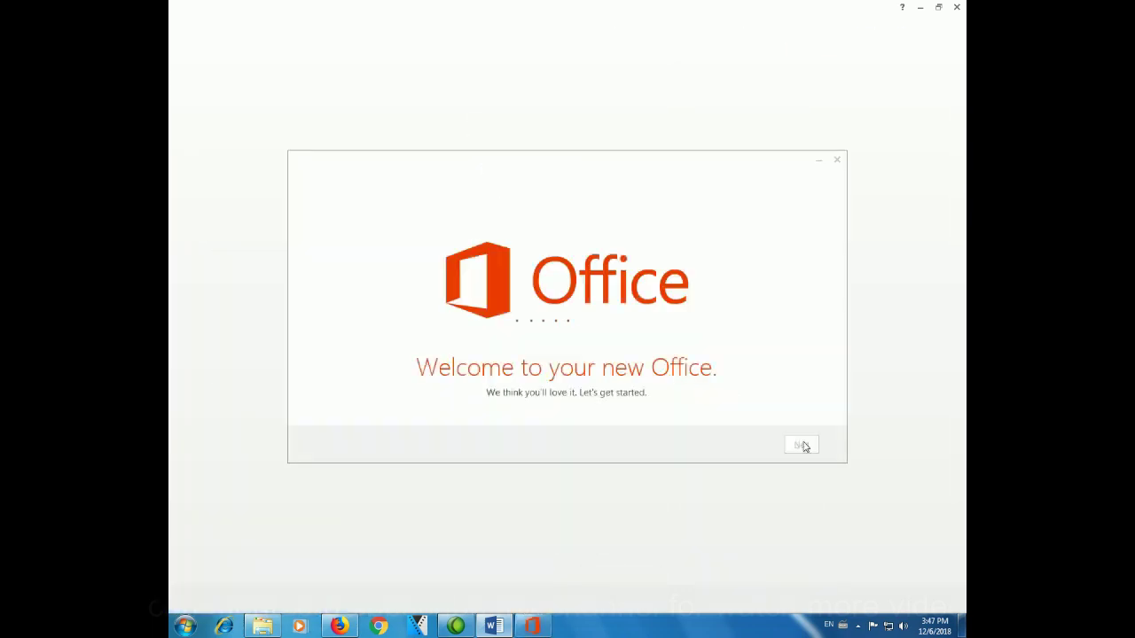
{"action": "left_click", "coordinate": [805, 448]}
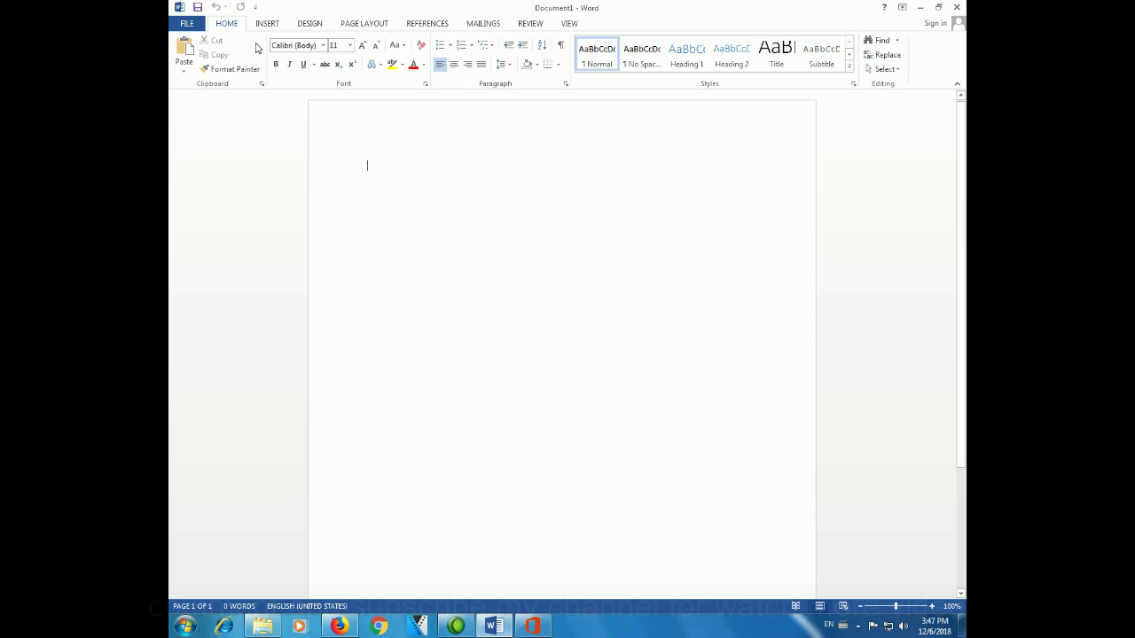
View the Open page for recent documents, and close Word and the Office welcome window
{"action": "left_click", "coordinate": [186, 23]}
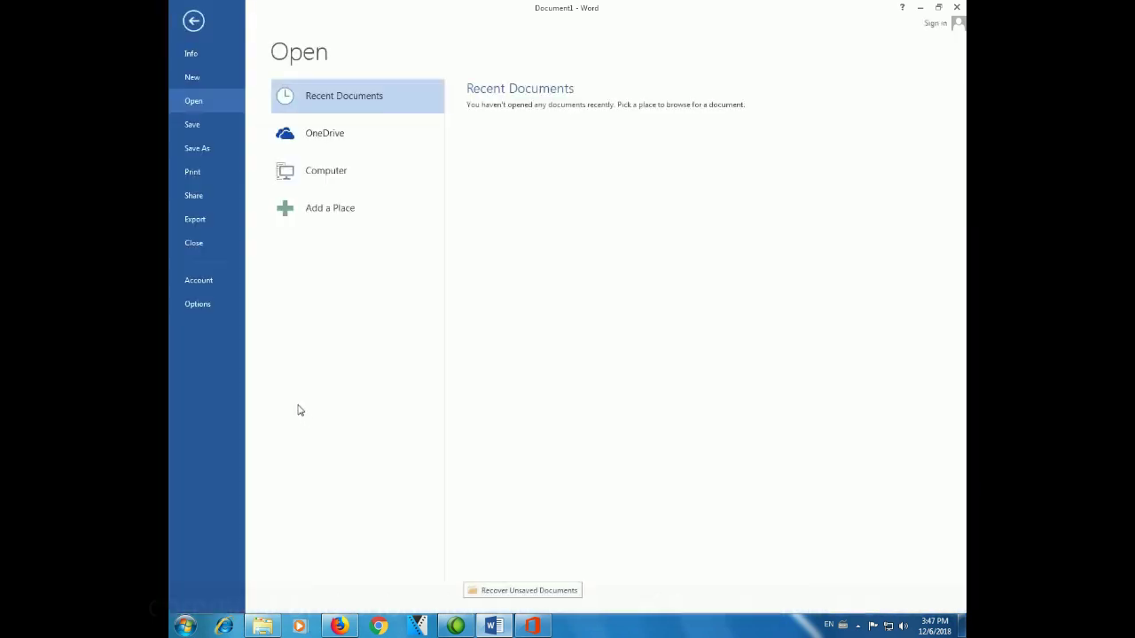
{"action": "left_click", "coordinate": [194, 21]}
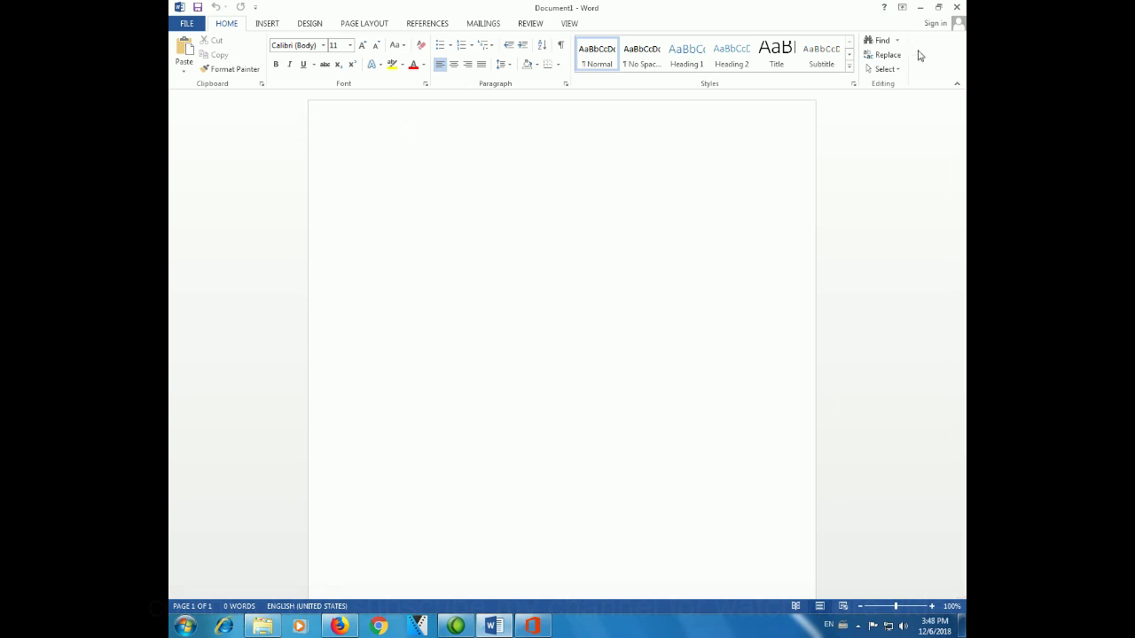
{"action": "left_click", "coordinate": [956, 7]}
{"action": "left_click", "coordinate": [858, 626]}
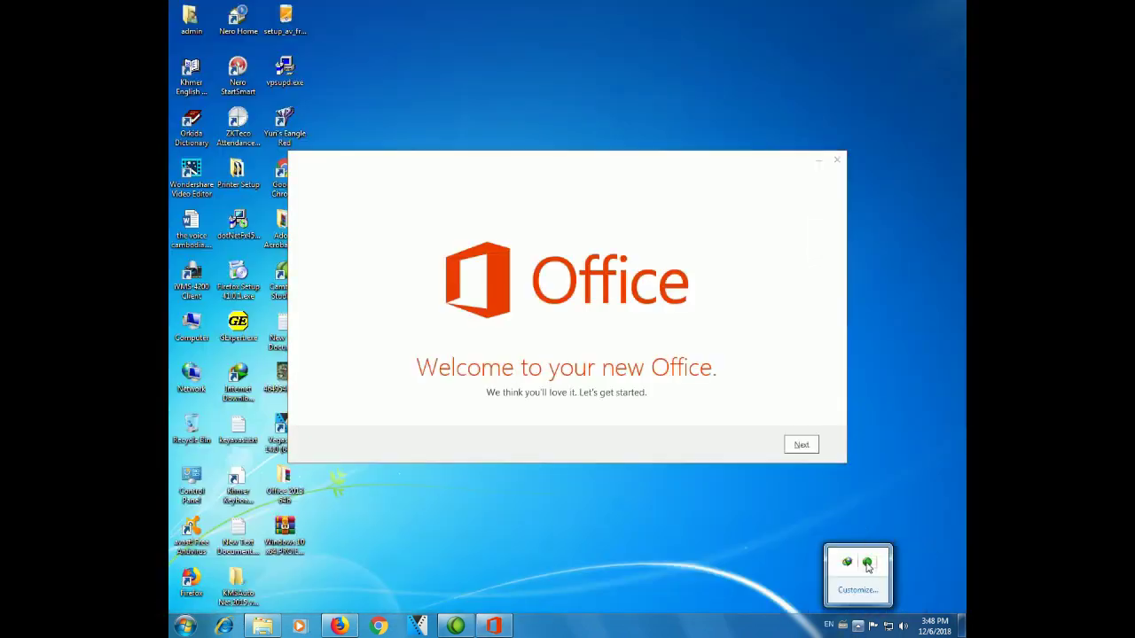
{"action": "left_click", "coordinate": [836, 159]}
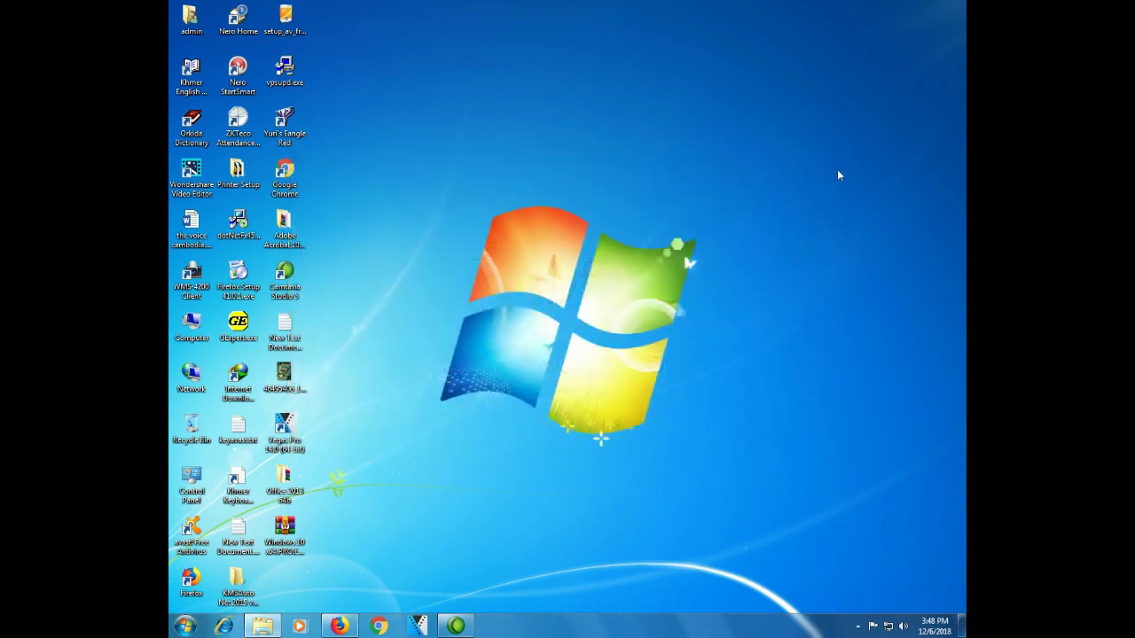
{"action": "left_click", "coordinate": [857, 626]}
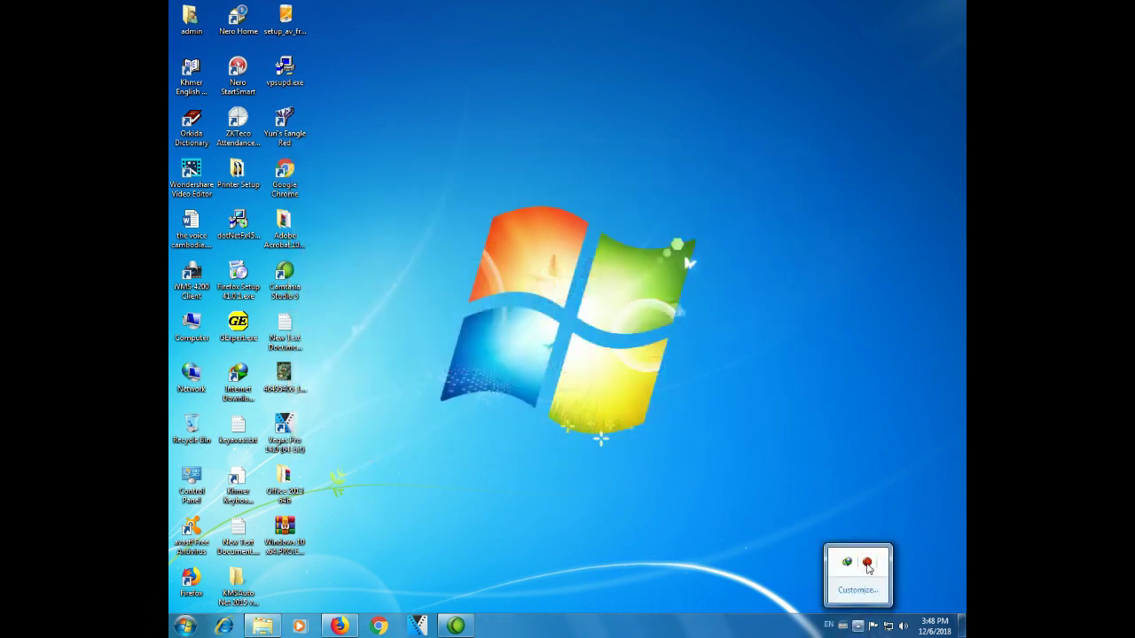
{"action": "double_click", "coordinate": [868, 564]}
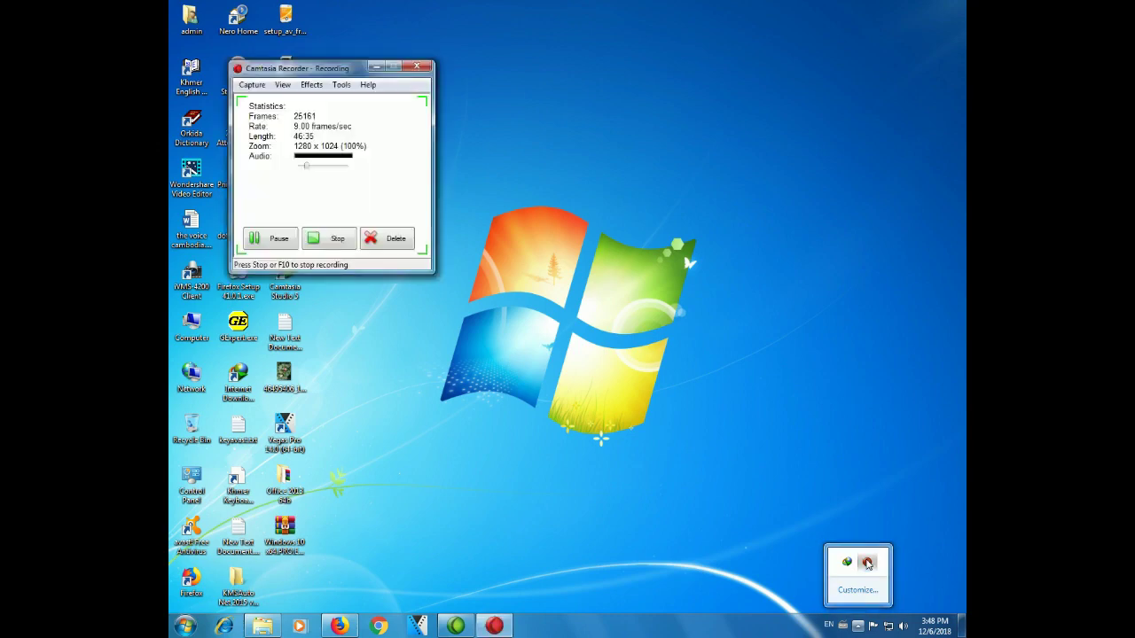